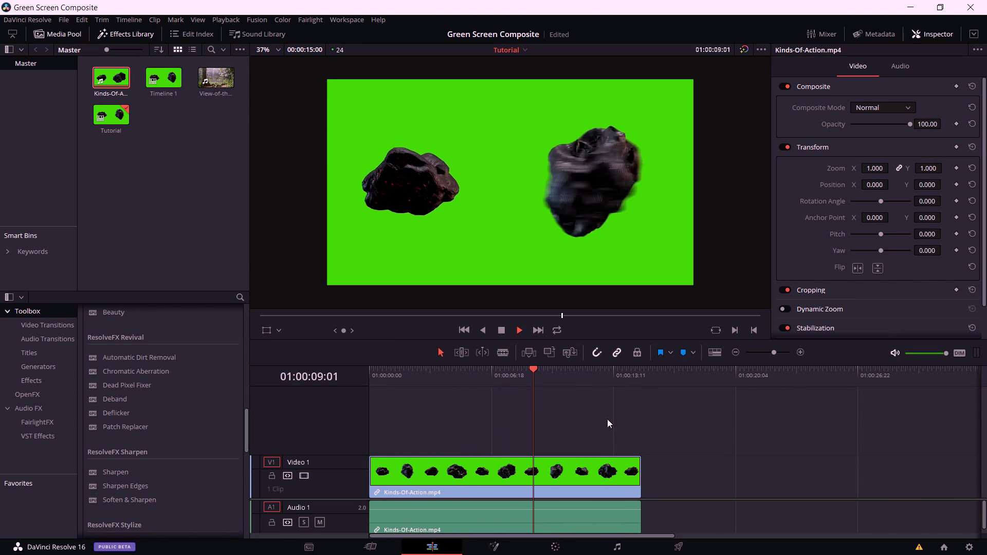
- Preview the green-screen asteroid clip, park the playhead at 01:00:09:18, and open the clip in Fusion
left_click_drag(478, 382, 471, 382)
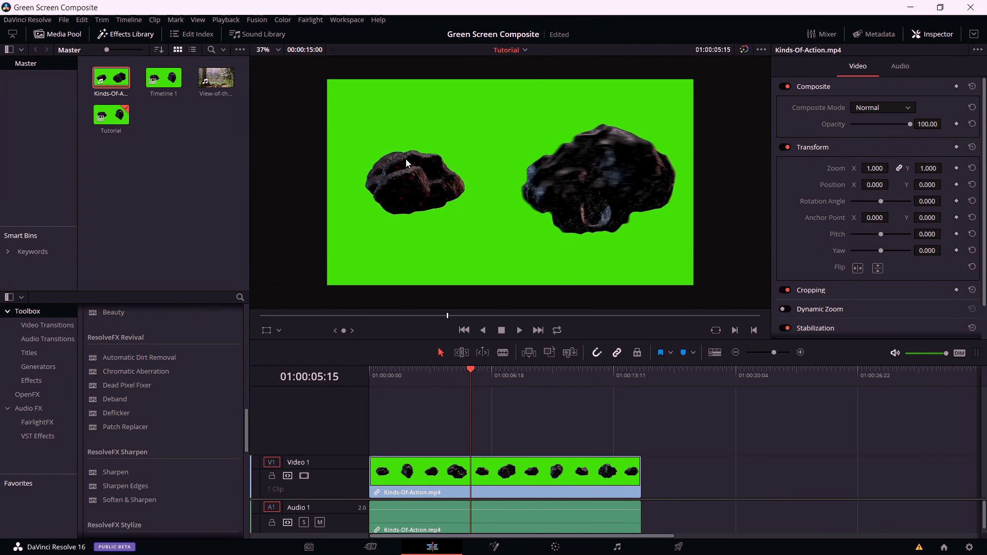
key("space")
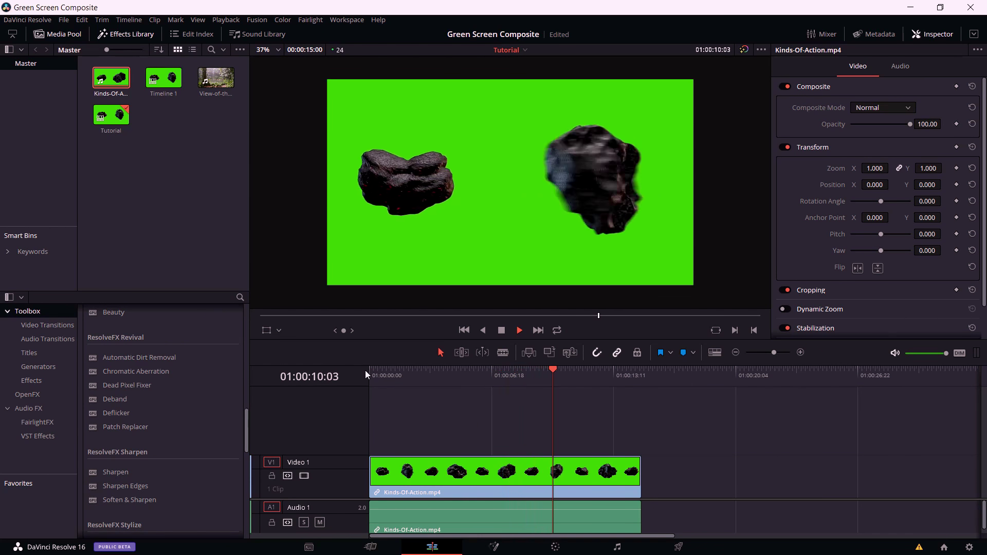
left_click(546, 375)
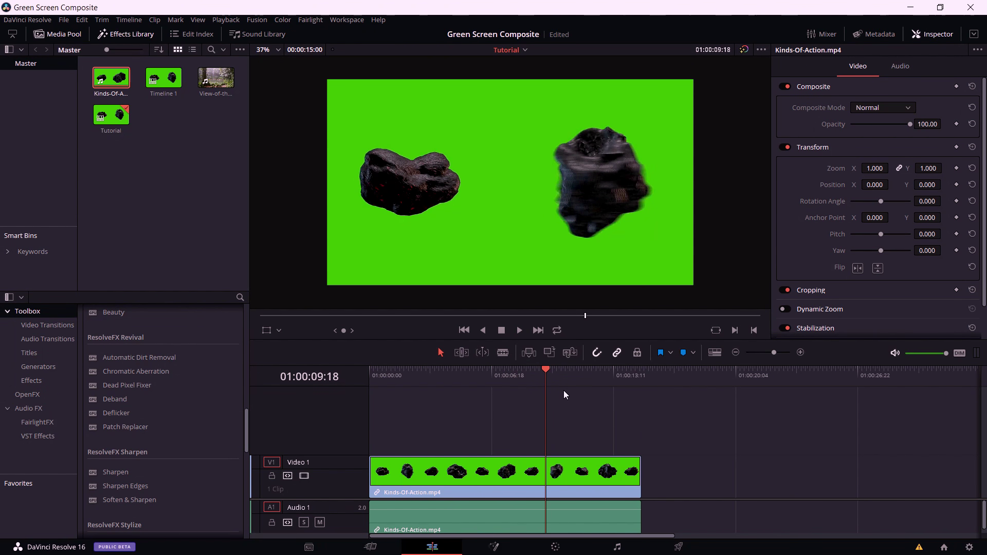
left_click(495, 546)
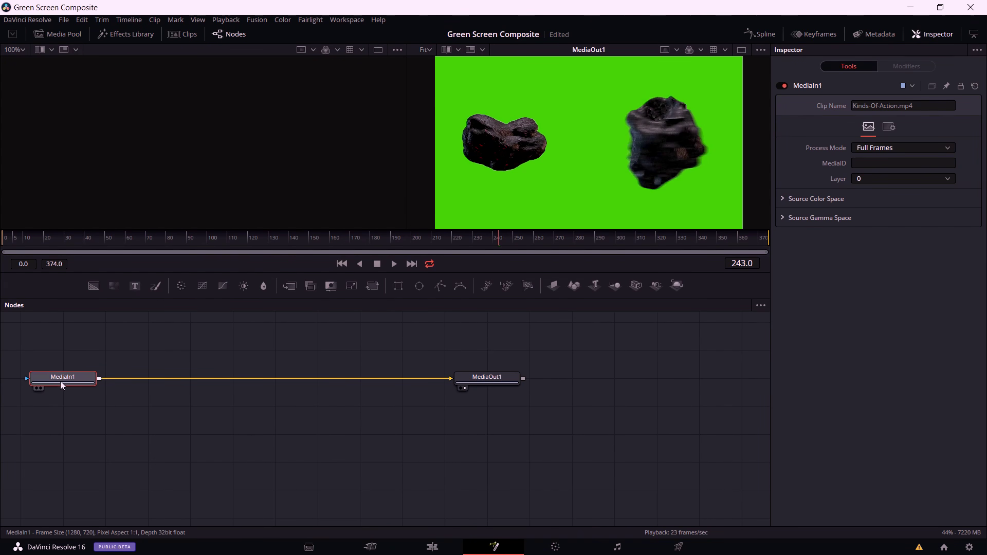
- Insert a Delta Keyer node between MediaIn1 and MediaOut1 and select the new node
scroll(462, 388, "up", 1)
left_click_drag(291, 381, 378, 354)
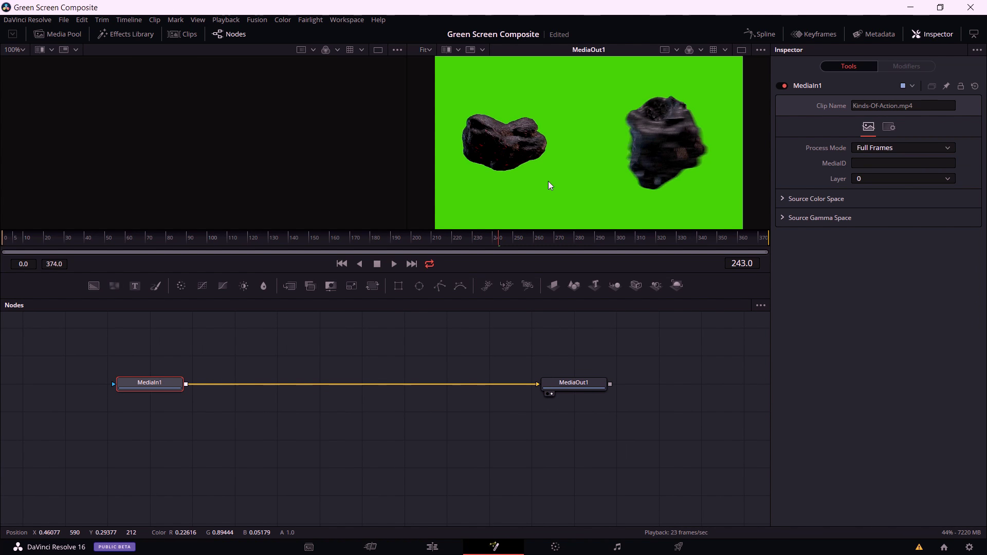
left_click_drag(344, 366, 376, 398)
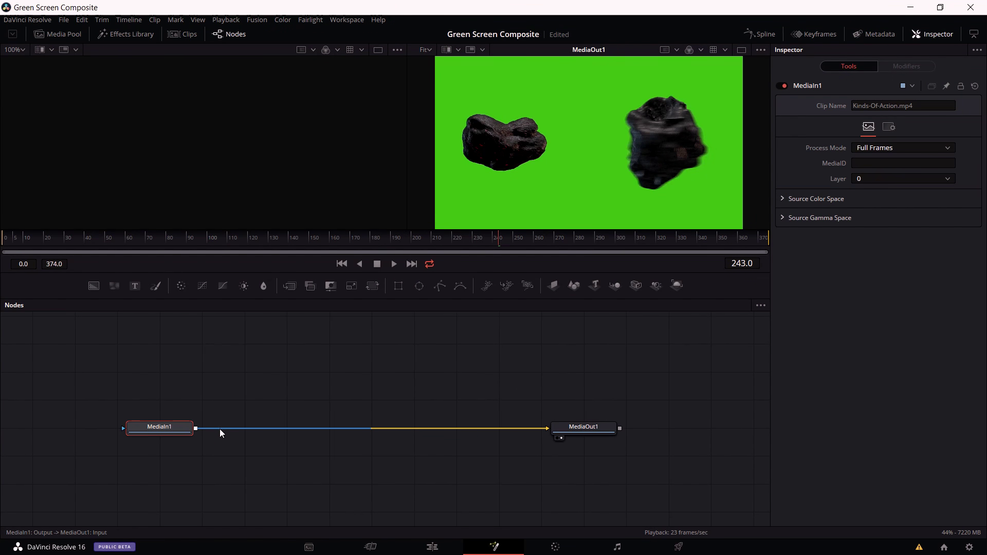
right_click(220, 429)
left_click(214, 446)
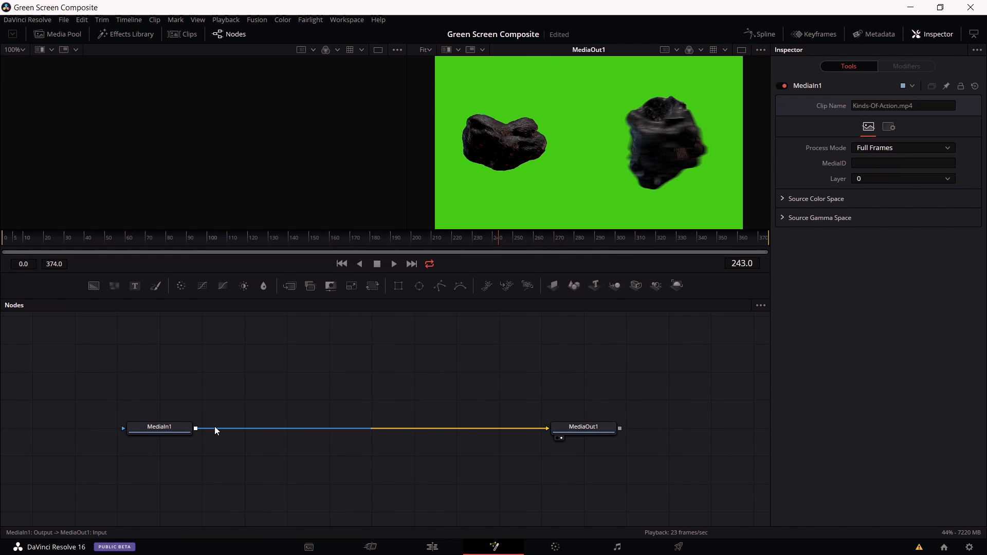
right_click(214, 427)
mouse_move(255, 254)
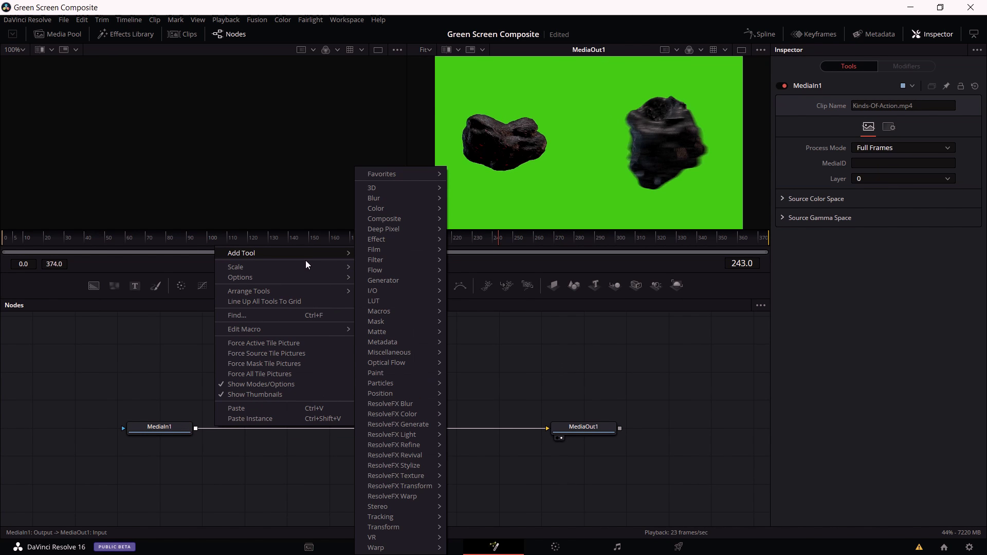
mouse_move(388, 334)
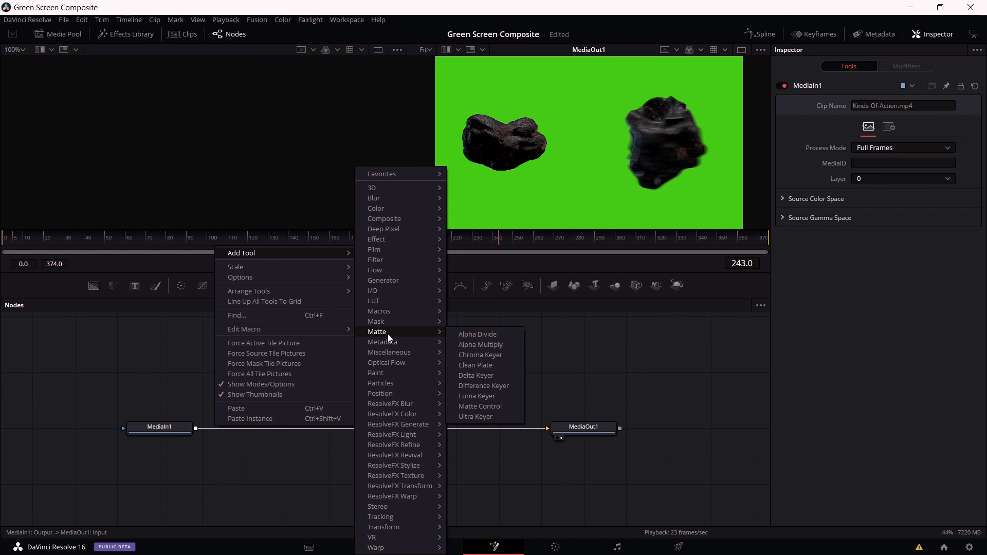
left_click(481, 375)
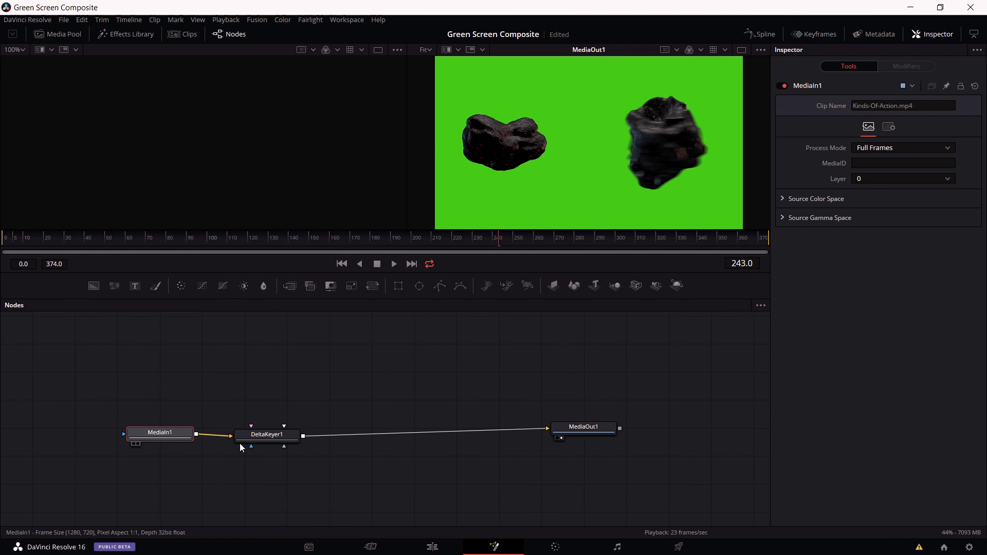
left_click(244, 436)
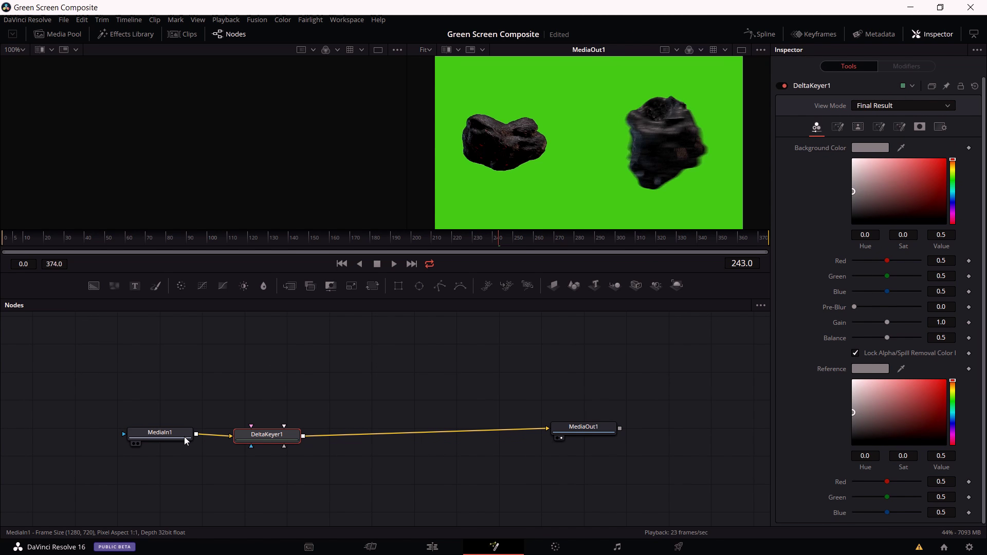
left_click_drag(266, 433, 272, 432)
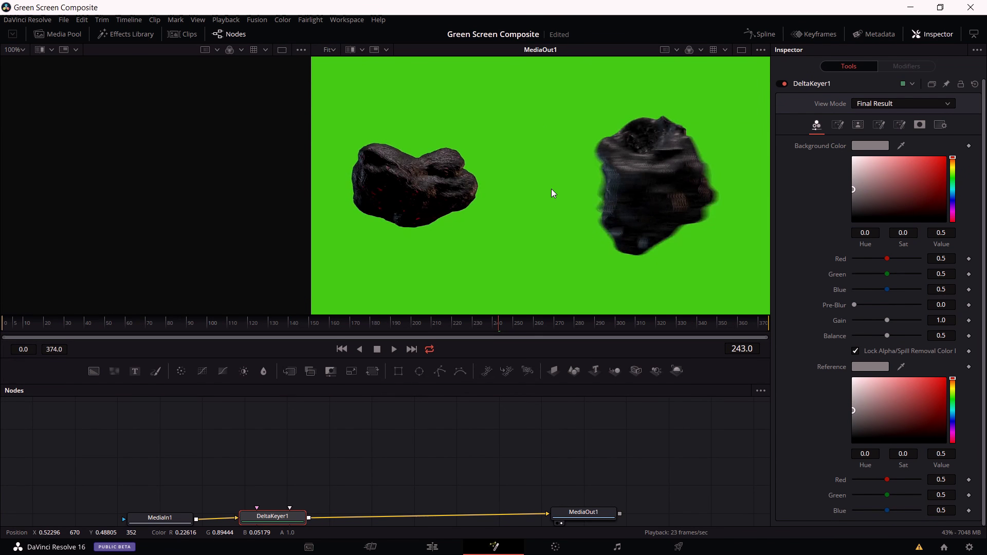
- Set the Delta Keyer's background color to green with hue 0.36, saturation 0.792 and value 0.661
left_click(954, 177)
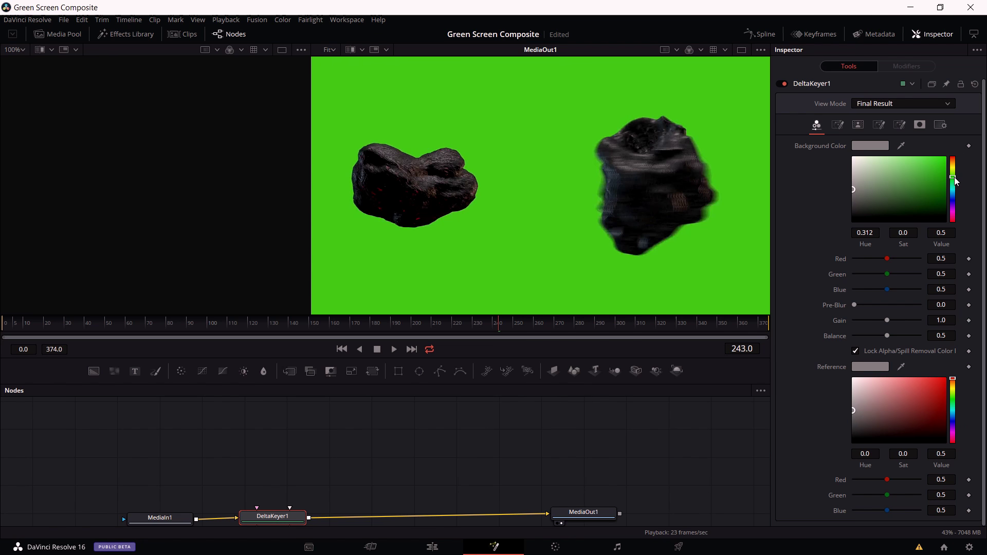
left_click_drag(955, 177, 955, 180)
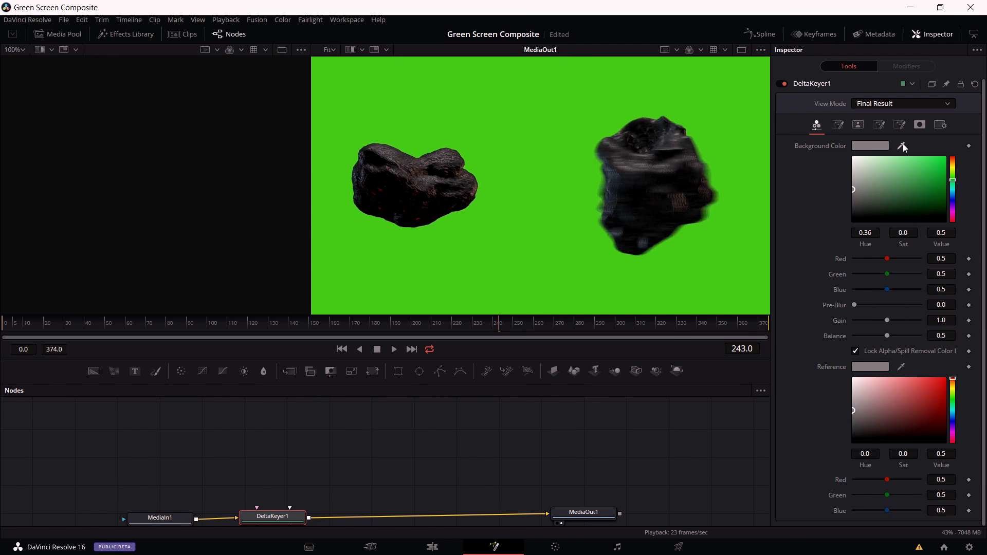
left_click_drag(928, 177, 926, 179)
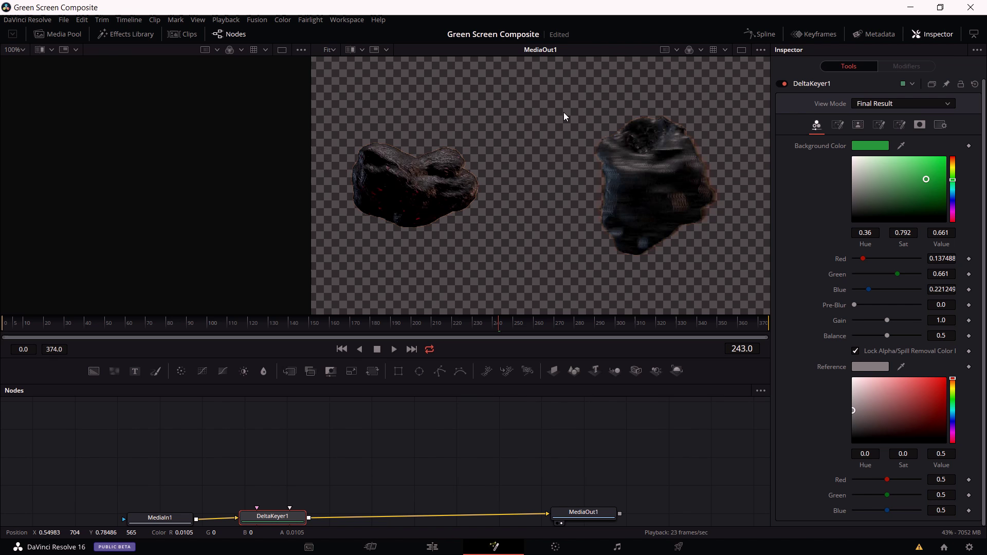
- Set the low threshold of the Delta Keyer's matte to 0.328 and check both asteroids' edges
left_click(836, 129)
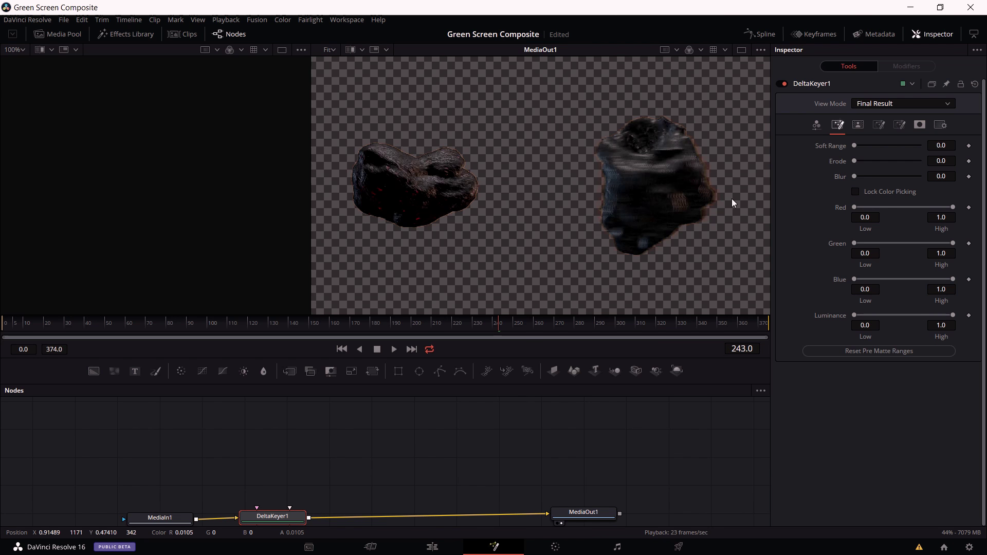
left_click(817, 125)
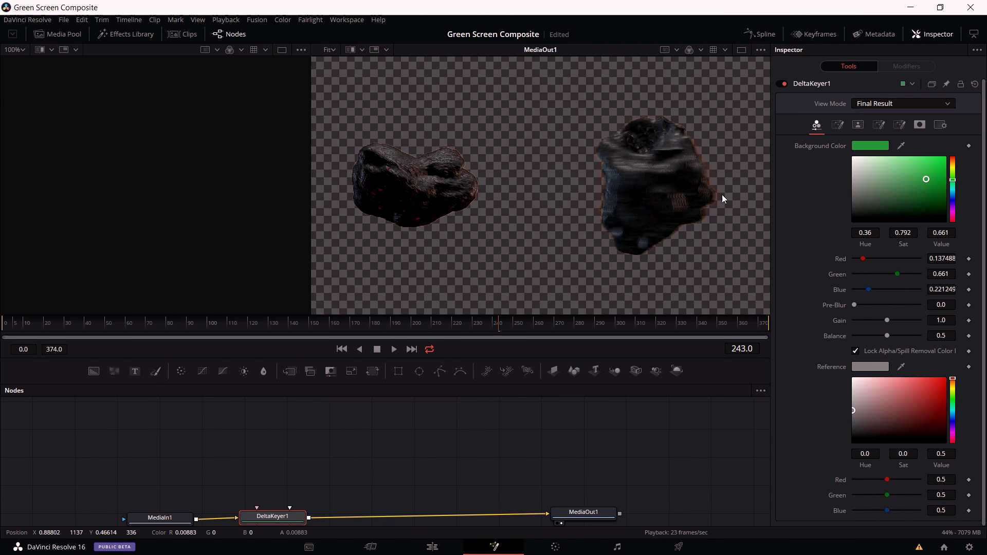
scroll(726, 178, "up", 4)
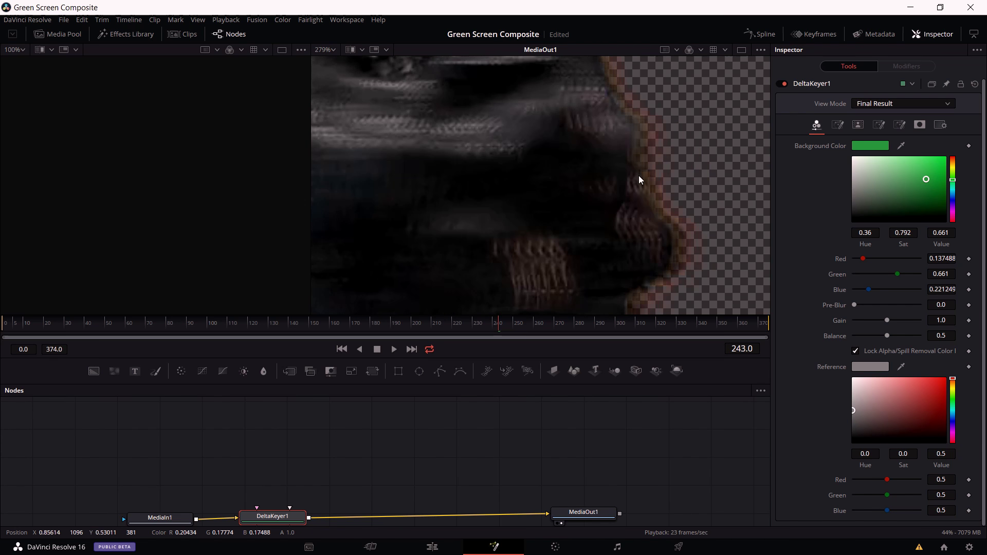
left_click(858, 125)
scroll(663, 144, "down", 2)
scroll(665, 145, "down", 1)
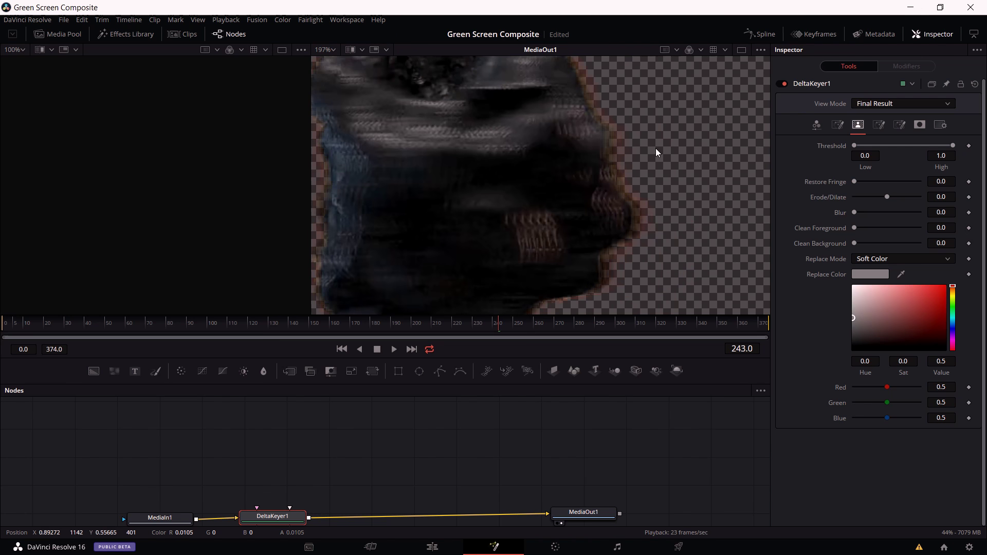
scroll(657, 149, "down", 1)
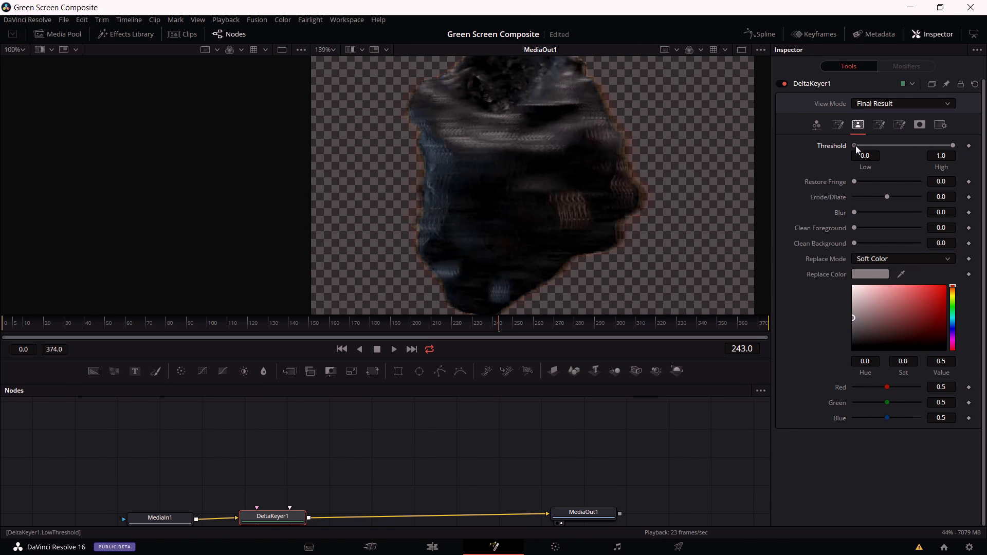
scroll(634, 148, "up", 2)
left_click_drag(853, 147, 884, 142)
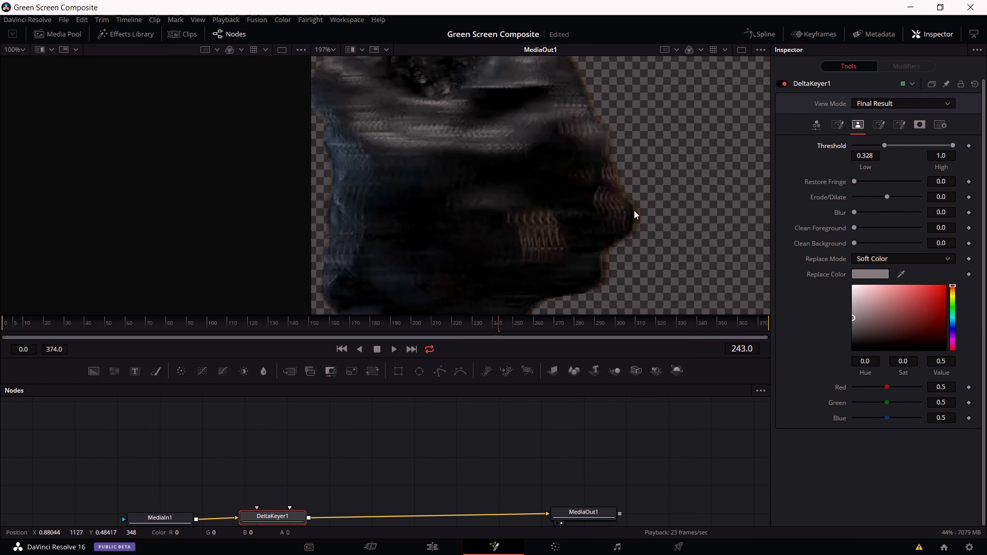
scroll(645, 196, "down", 5)
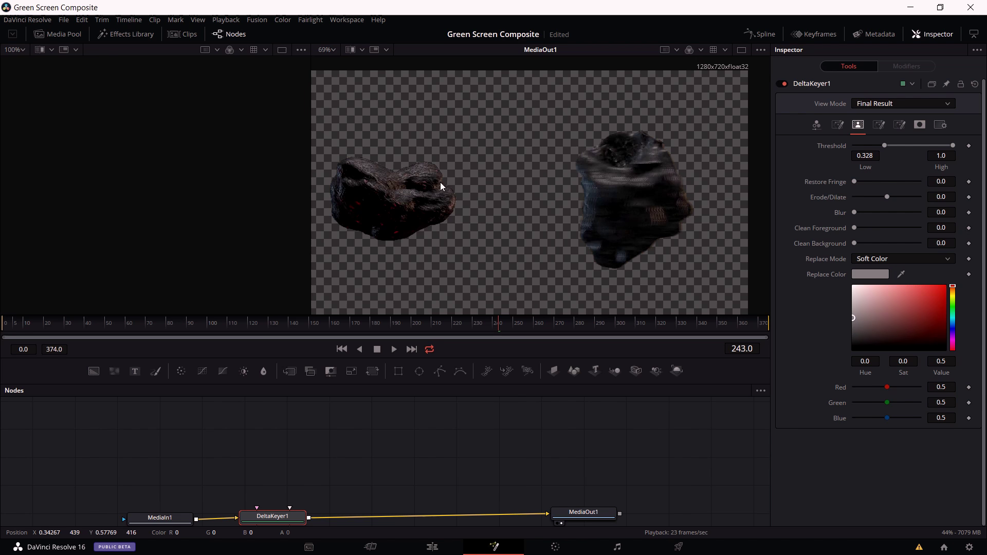
left_click_drag(632, 201, 661, 199)
left_click_drag(742, 181, 696, 172)
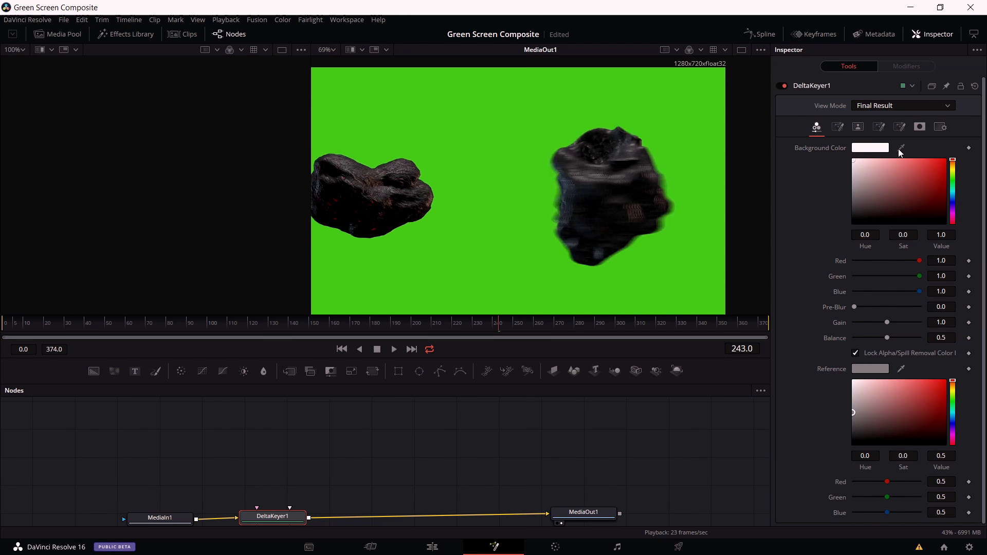
- Sample the green backdrop in the image as the Delta Keyer's background color and inspect both asteroids' edges
left_click_drag(903, 147, 657, 98)
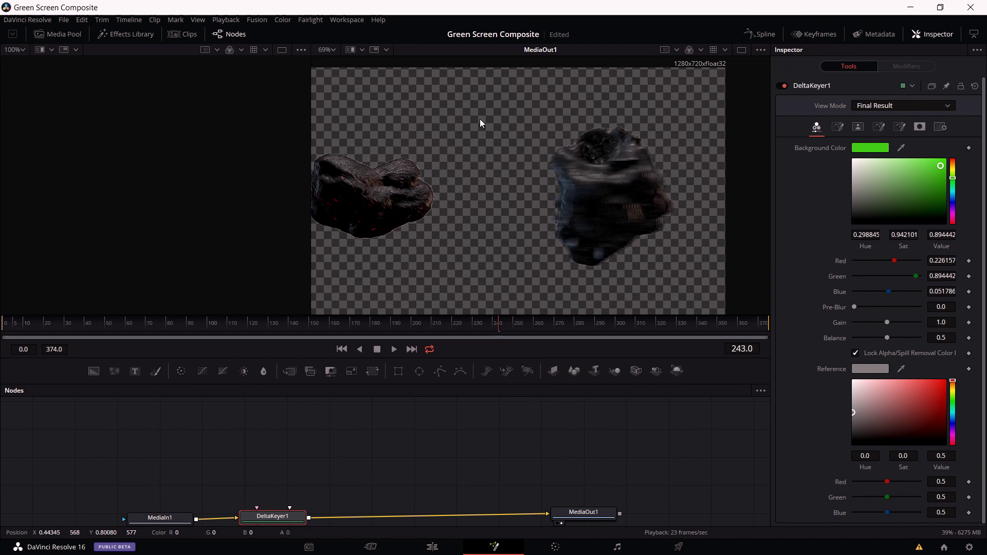
left_click_drag(558, 143, 585, 163)
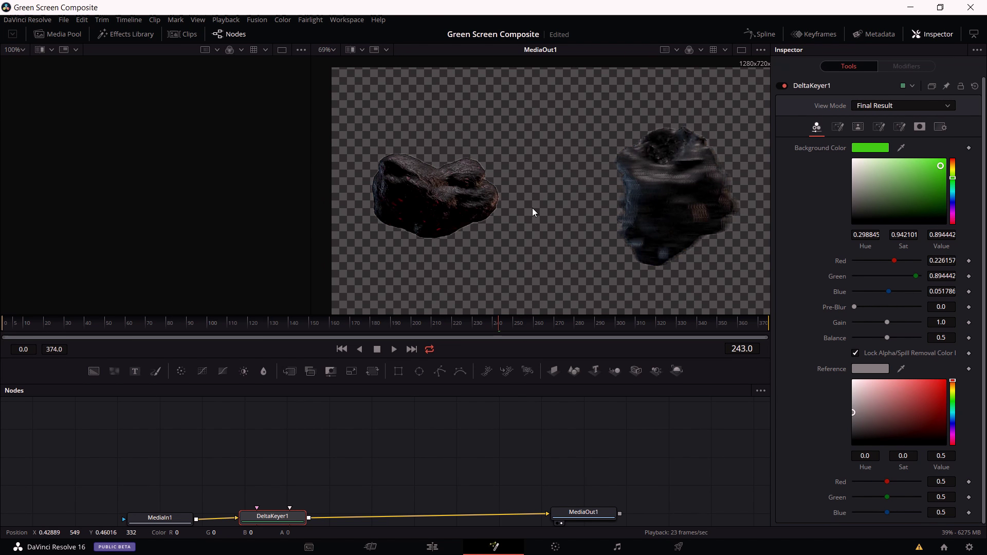
scroll(532, 208, "up", 5)
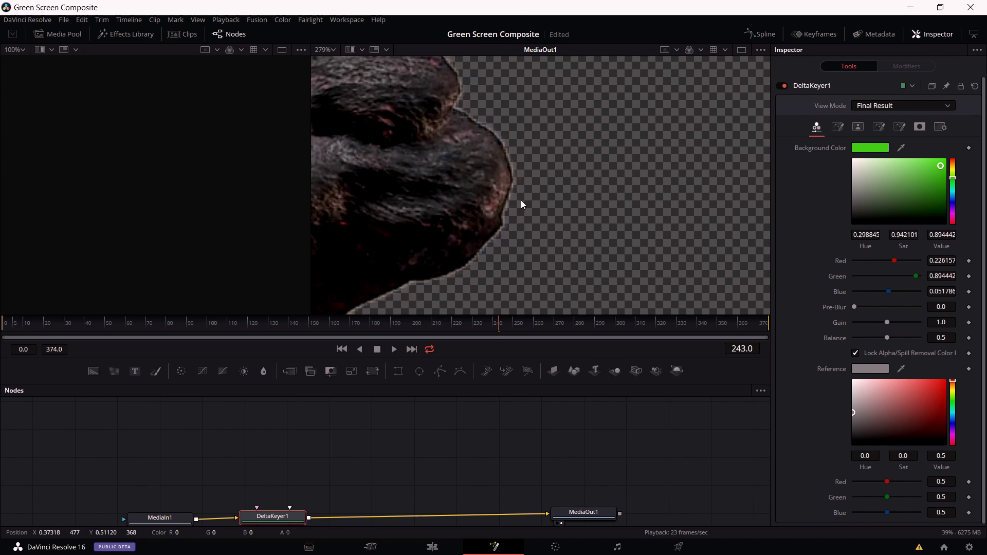
scroll(639, 205, "down", 4)
scroll(644, 187, "up", 3)
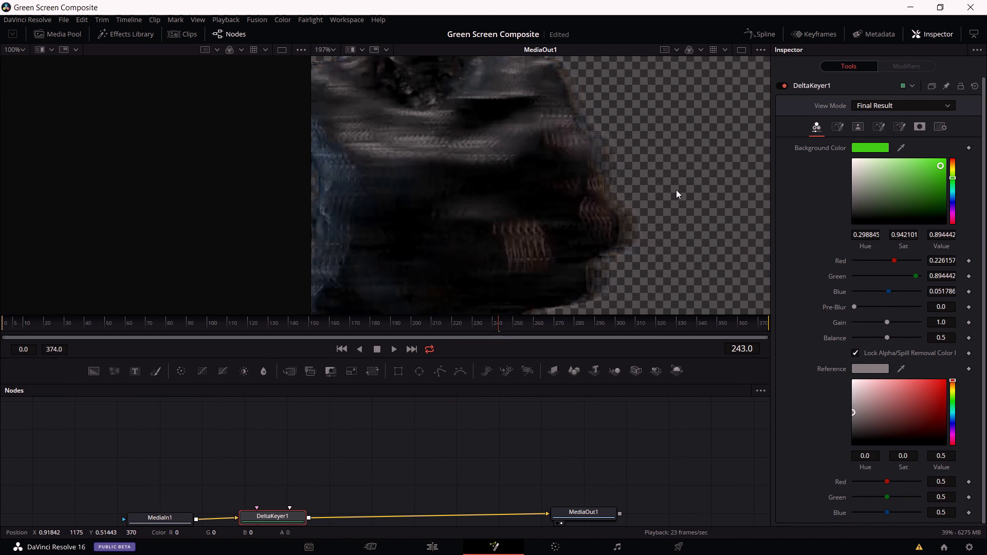
scroll(384, 168, "down", 3)
left_click_drag(384, 144, 574, 167)
left_click_drag(368, 172, 474, 172)
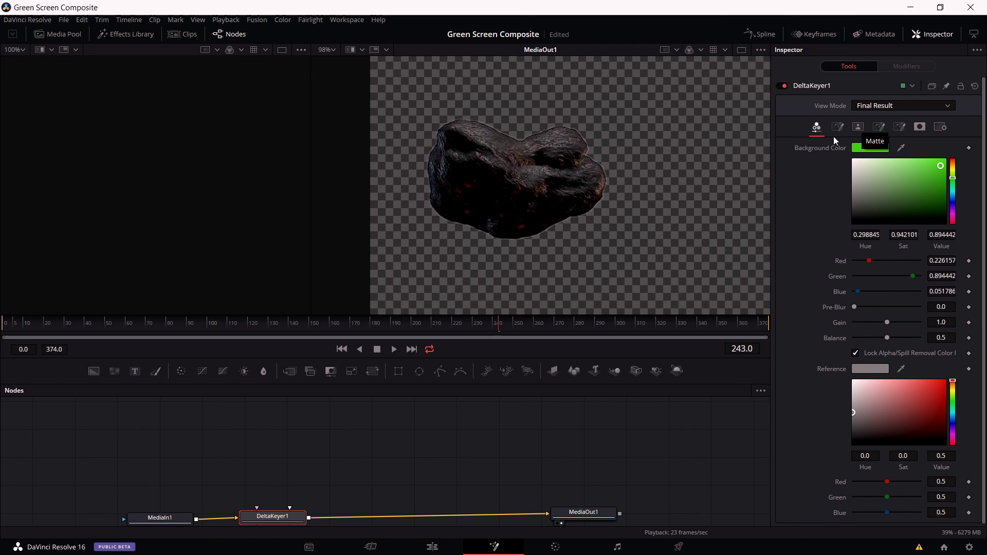
- Set the low threshold of the Delta Keyer's matte to 0.378 and play the keyed result from frame 0
left_click(857, 126)
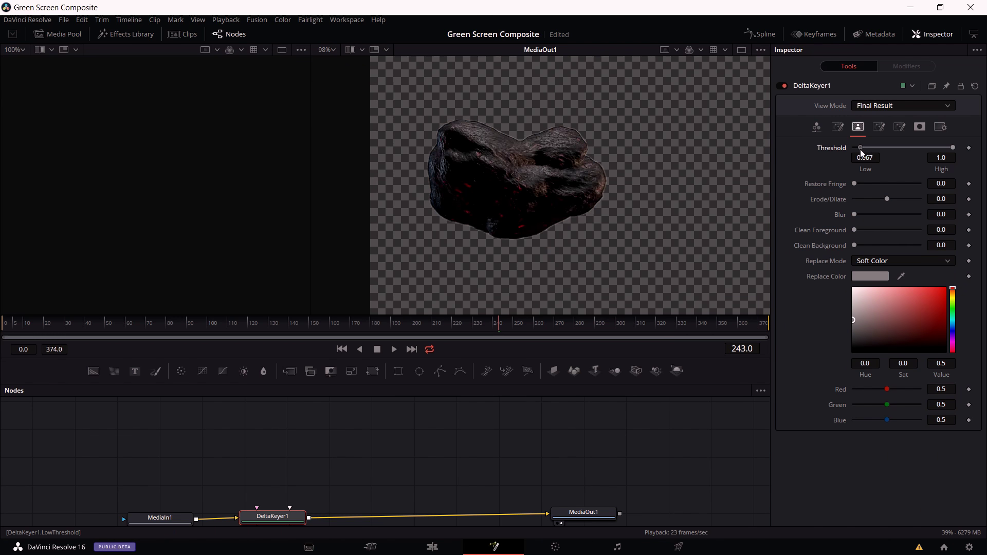
left_click_drag(861, 150, 889, 149)
left_click_drag(669, 216, 517, 221)
scroll(632, 193, "down", 2)
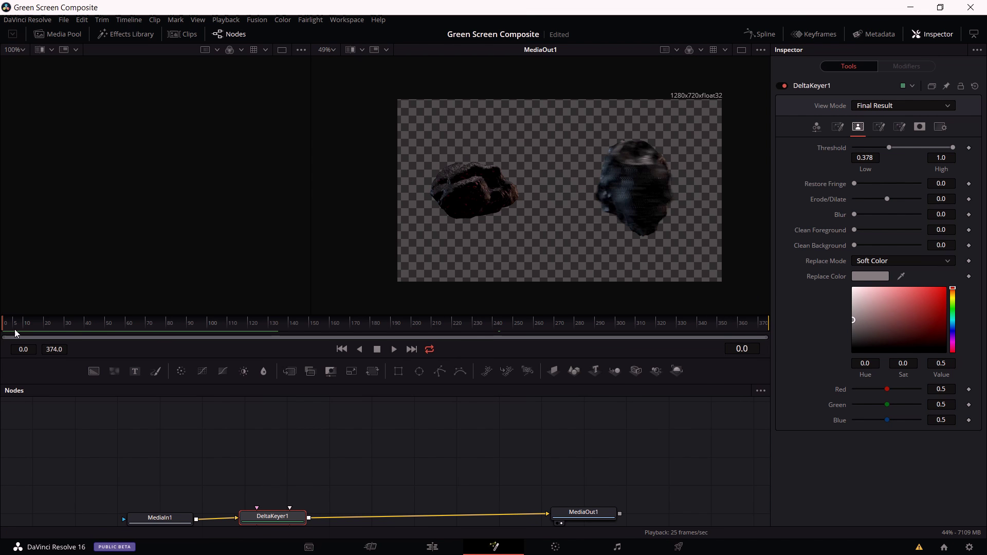
left_click(393, 349)
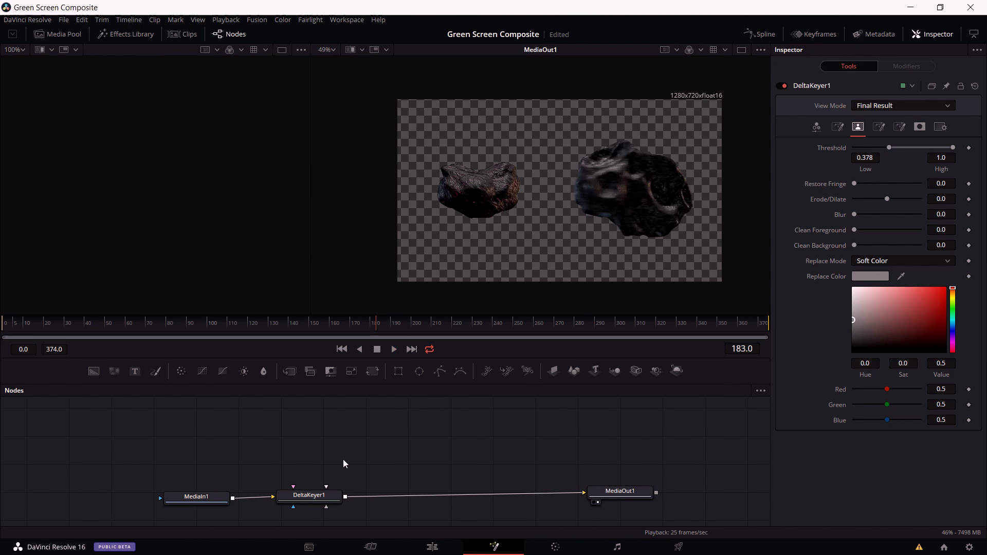
- Add the waterfall forest clip from the media pool to the node graph above MediaIn1 and display it in the empty viewer
left_click(57, 34)
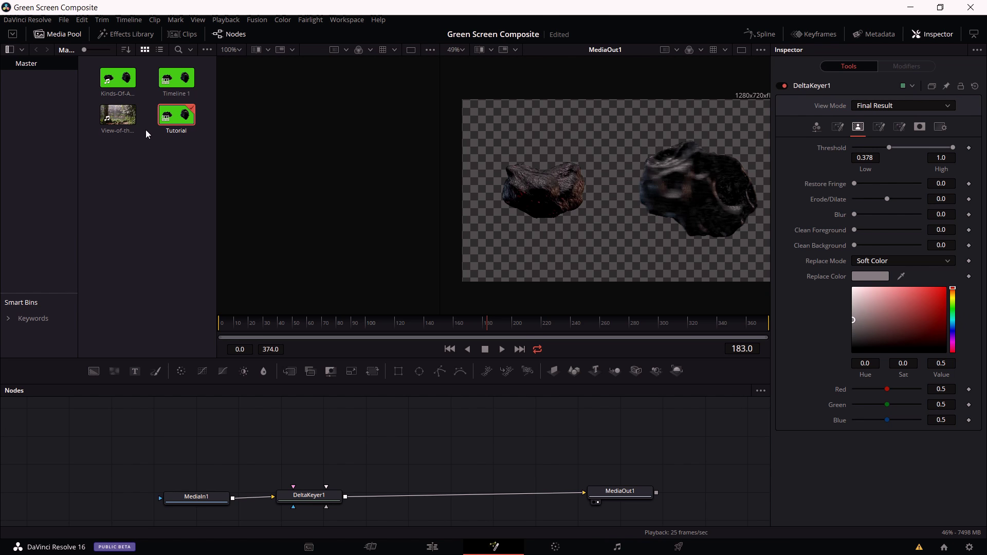
left_click_drag(323, 445, 296, 452)
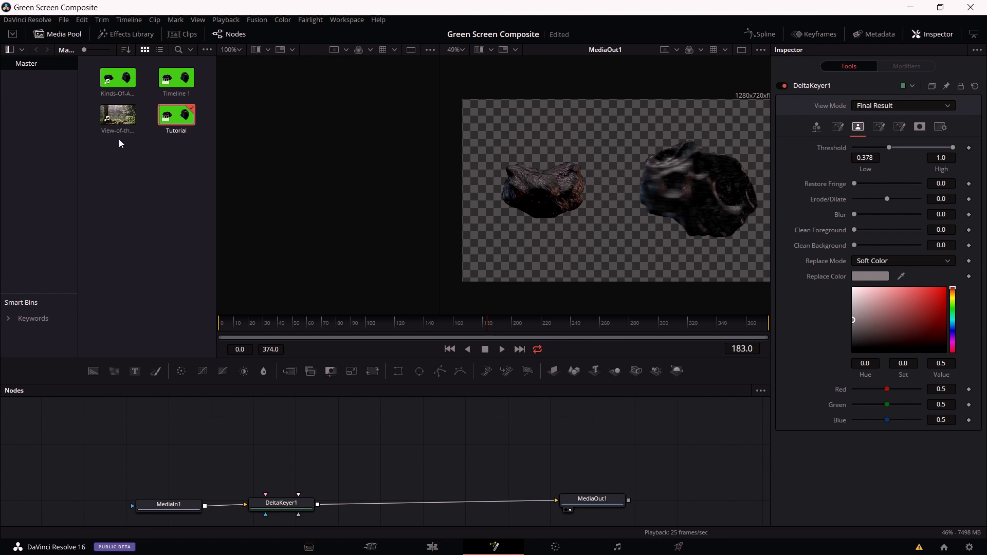
left_click_drag(118, 139, 165, 456)
scroll(160, 455, "right", 1)
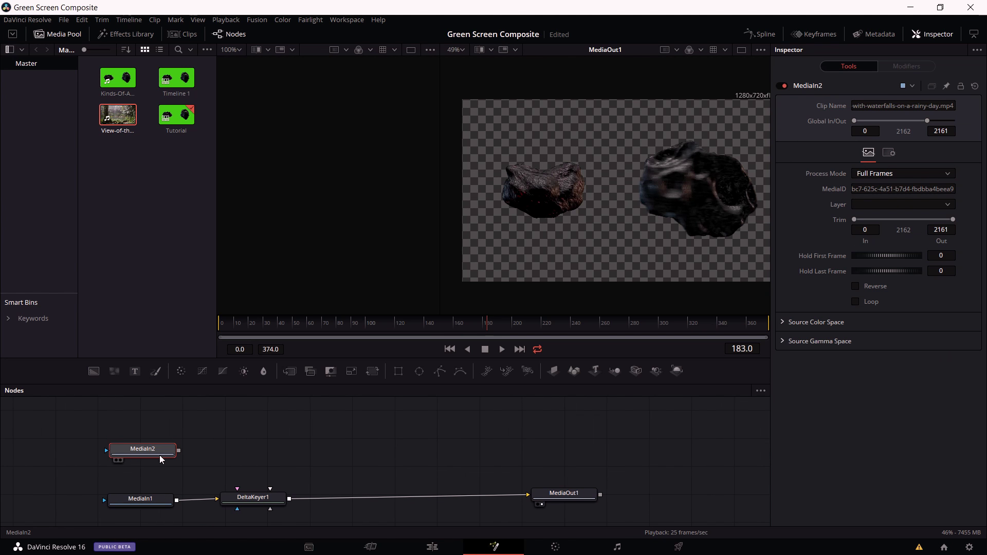
left_click(116, 460)
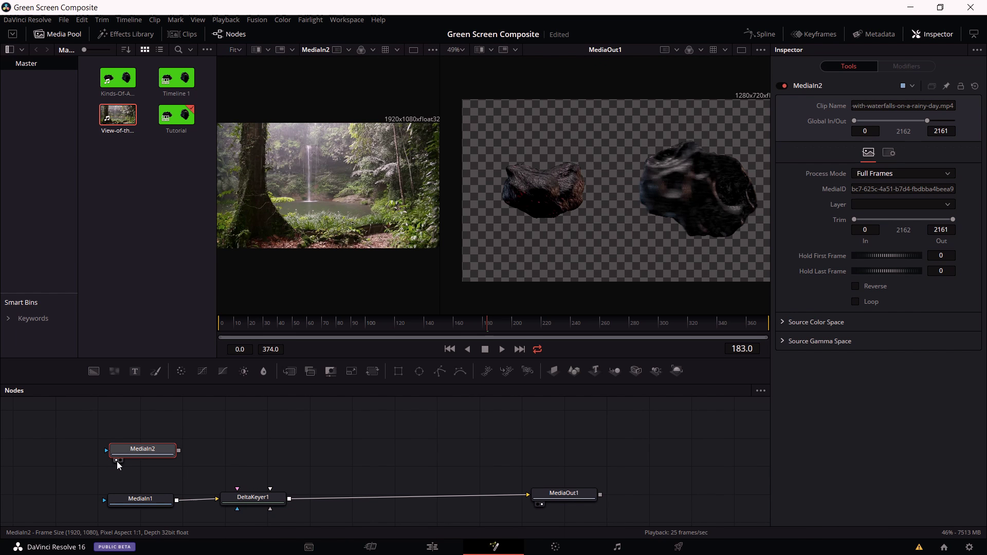
- Add a Merge node to the node graph and place it to the right of MediaIn2, above the DeltaKeyer1 connection
left_click_drag(469, 447, 462, 447)
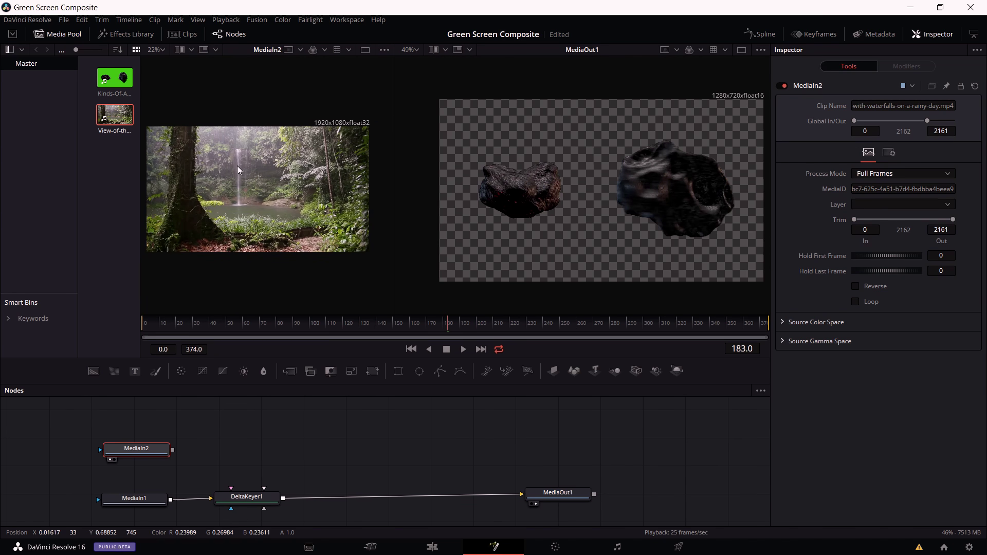
left_click_drag(236, 165, 272, 171)
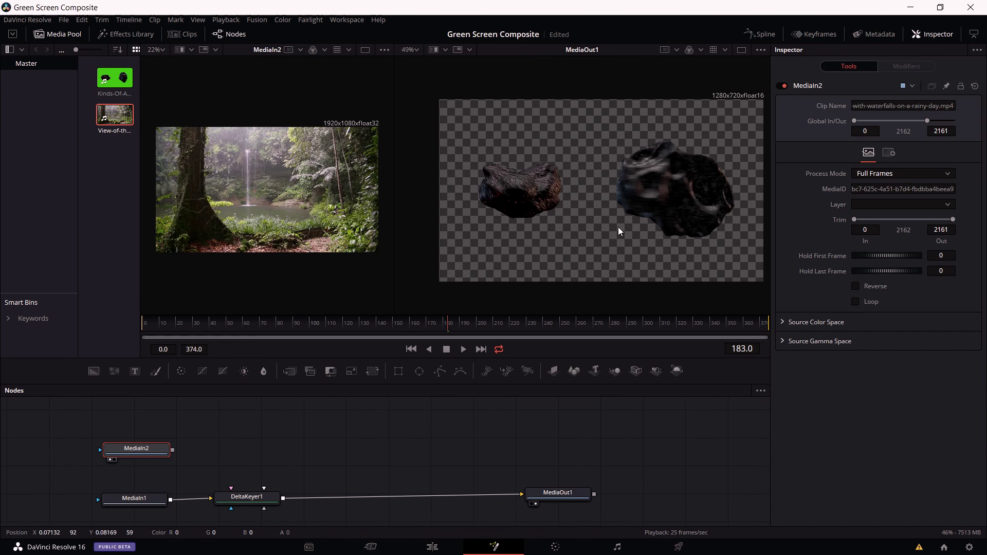
right_click(293, 447)
left_click(221, 424)
right_click(300, 442)
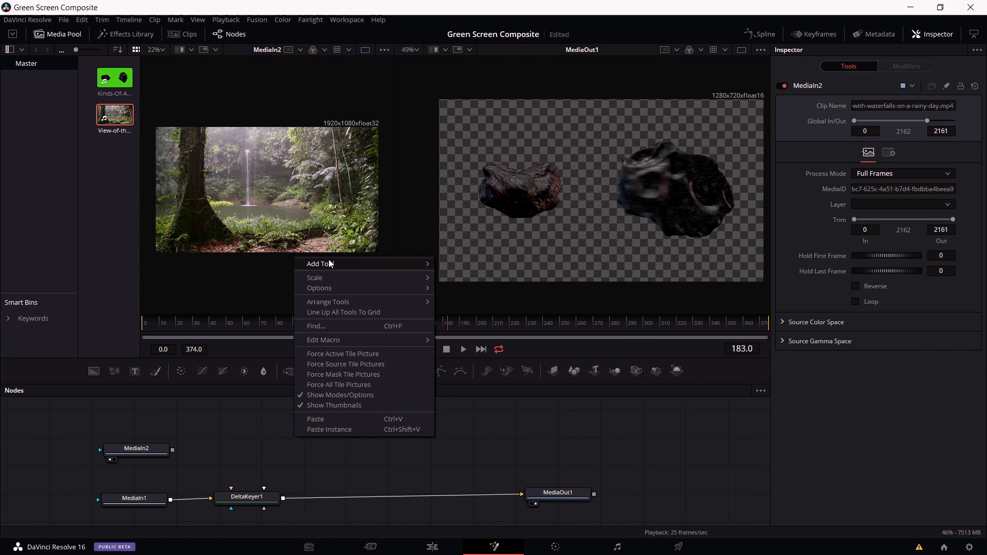
mouse_move(330, 264)
mouse_move(493, 218)
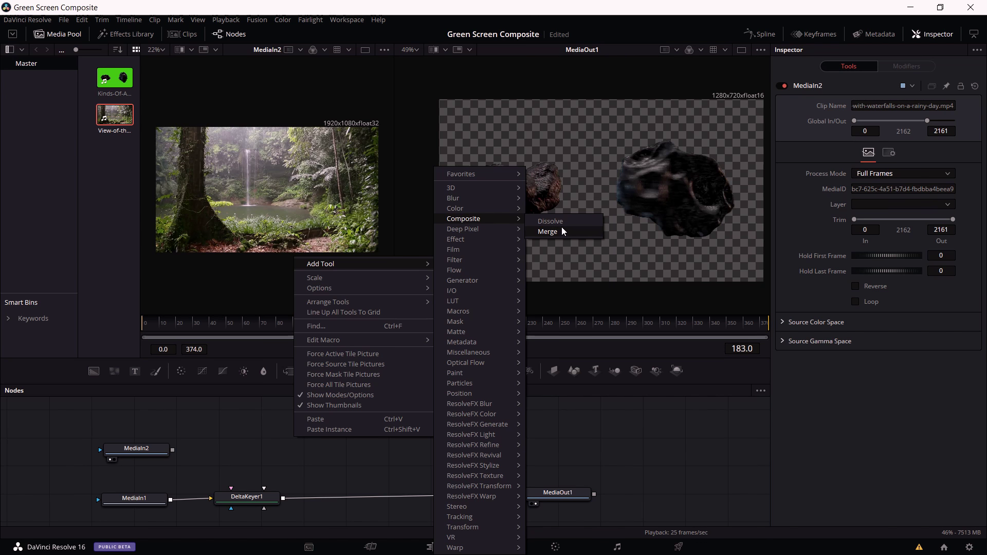
left_click(549, 232)
left_click_drag(293, 440, 454, 430)
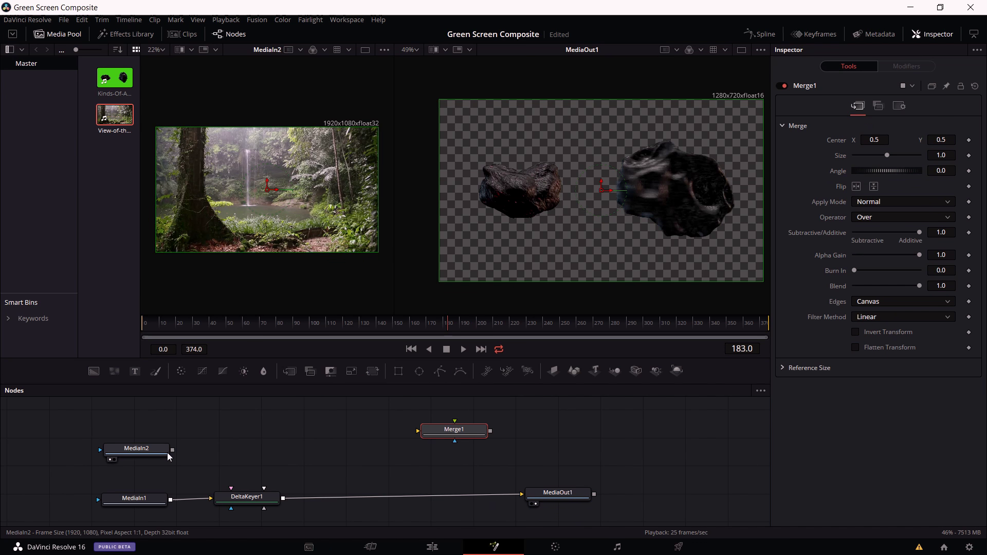
- Connect MediaIn2 as the merge's background and DeltaKeyer1, detached from MediaOut1, as its foreground, and display the merge in place of MediaOut1
left_click_drag(173, 450, 461, 448)
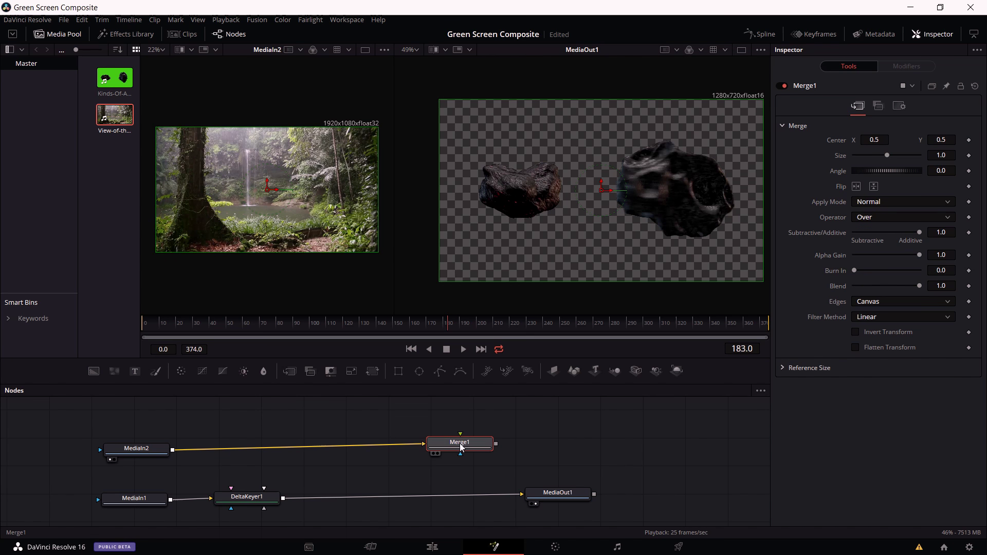
left_click(304, 498)
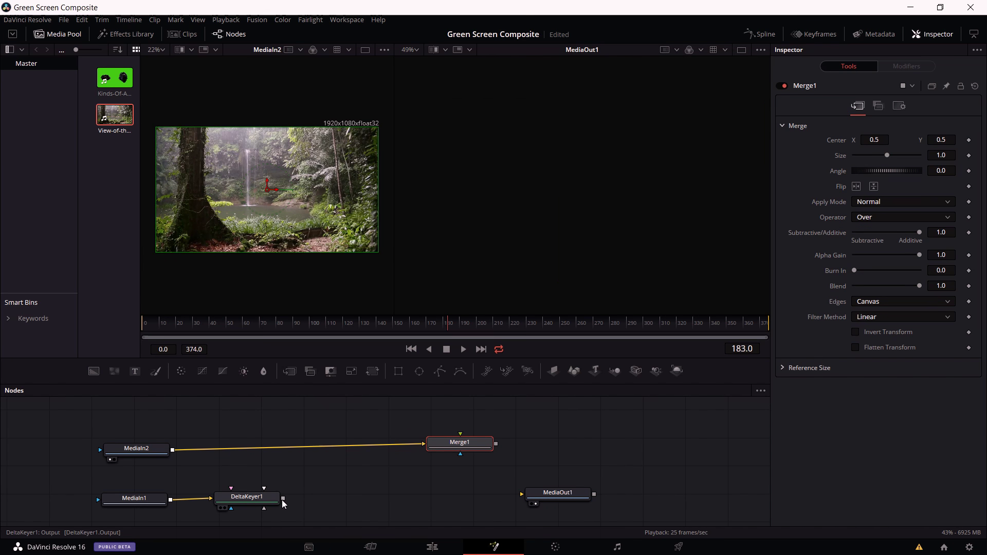
left_click_drag(283, 499, 448, 449)
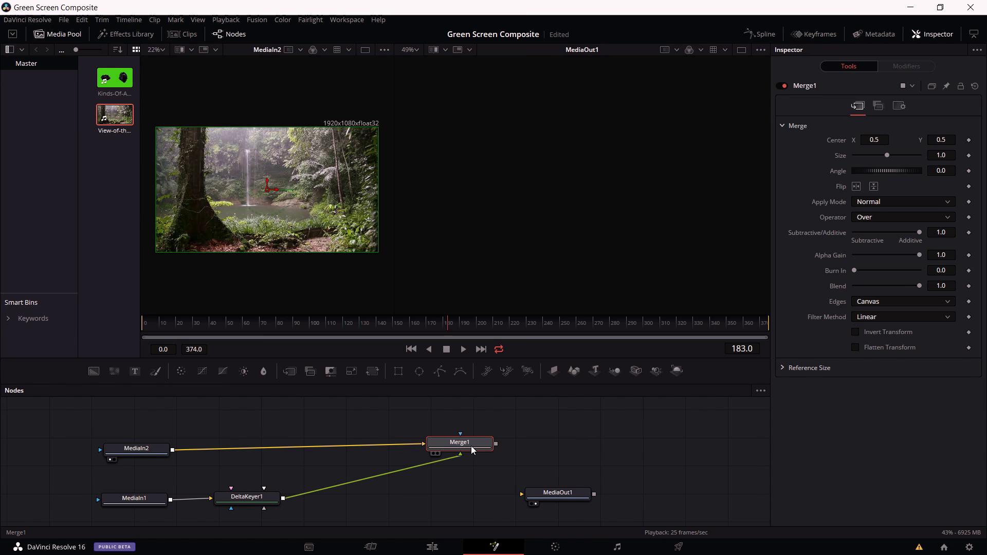
left_click(436, 454)
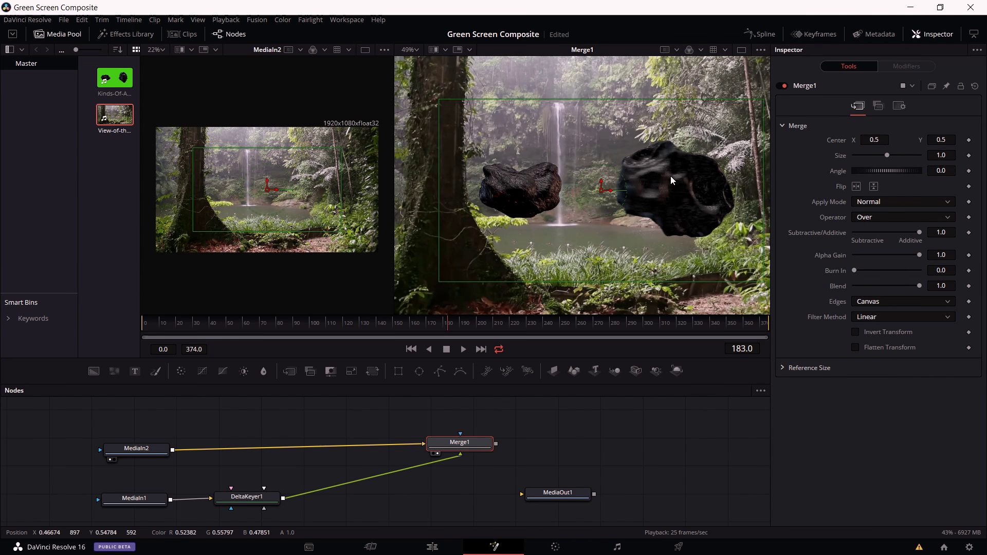
- Move MediaOut1 closer to the merge, connect the merge's output to it, and play the composite from frame 0
left_click_drag(558, 496, 578, 461)
left_click_drag(496, 443, 555, 472)
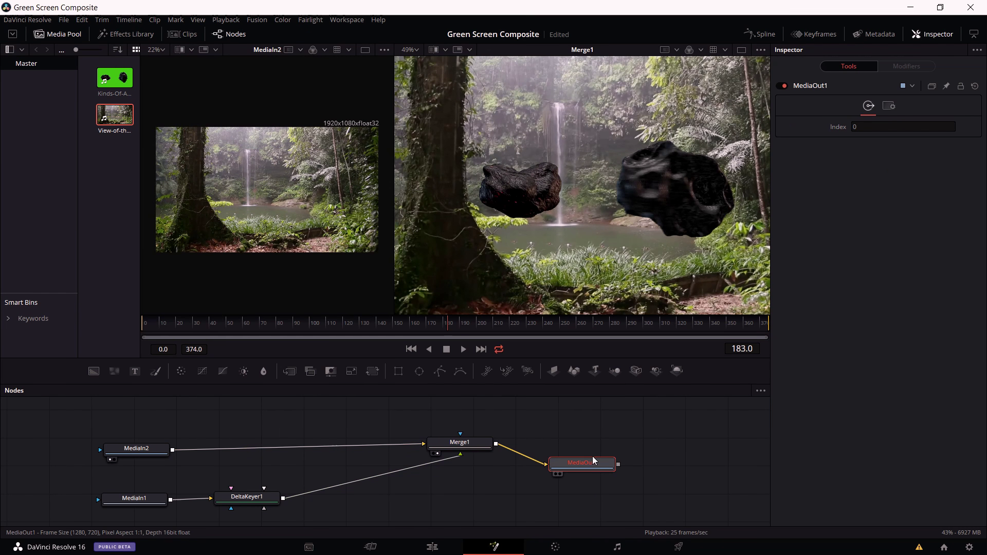
left_click_drag(618, 438, 610, 442)
scroll(548, 220, "down", 2)
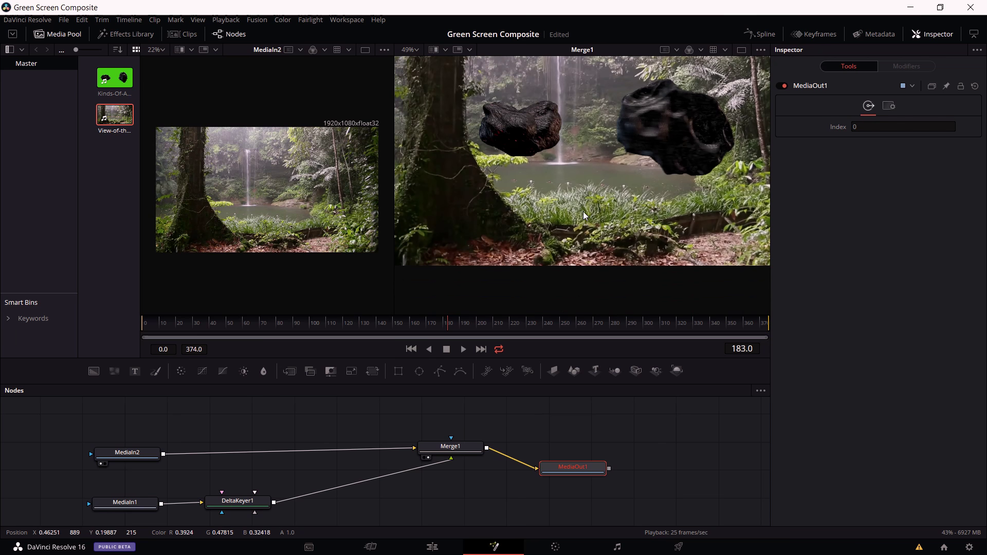
scroll(584, 212, "down", 2)
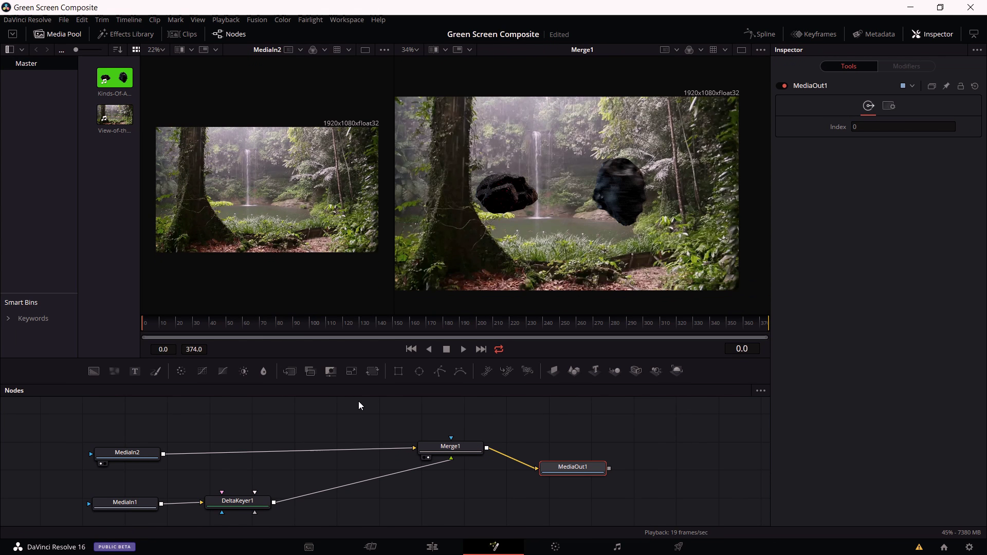
key("space")
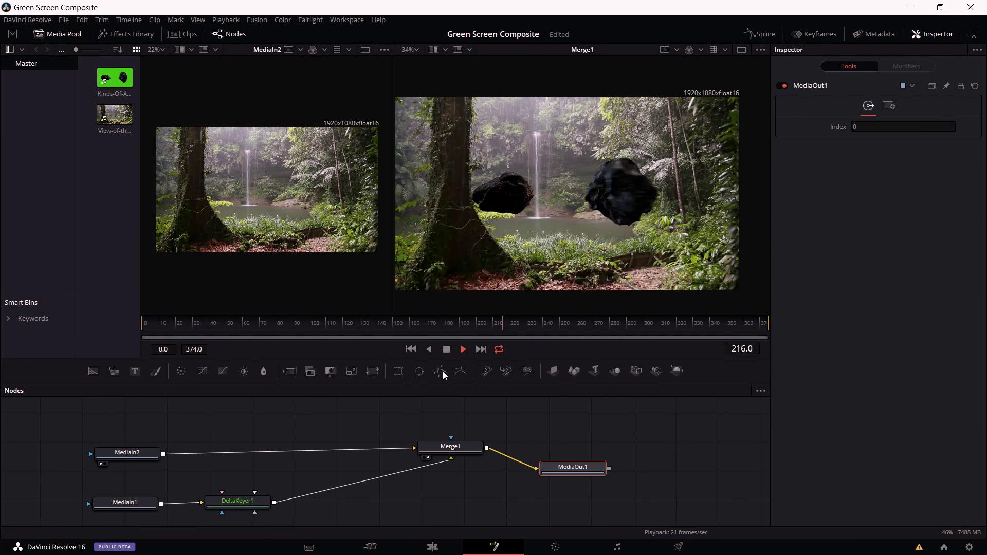
- Switch to the Edit page and play the asteroid composite on the Tutorial timeline
left_click(451, 446)
left_click(433, 547)
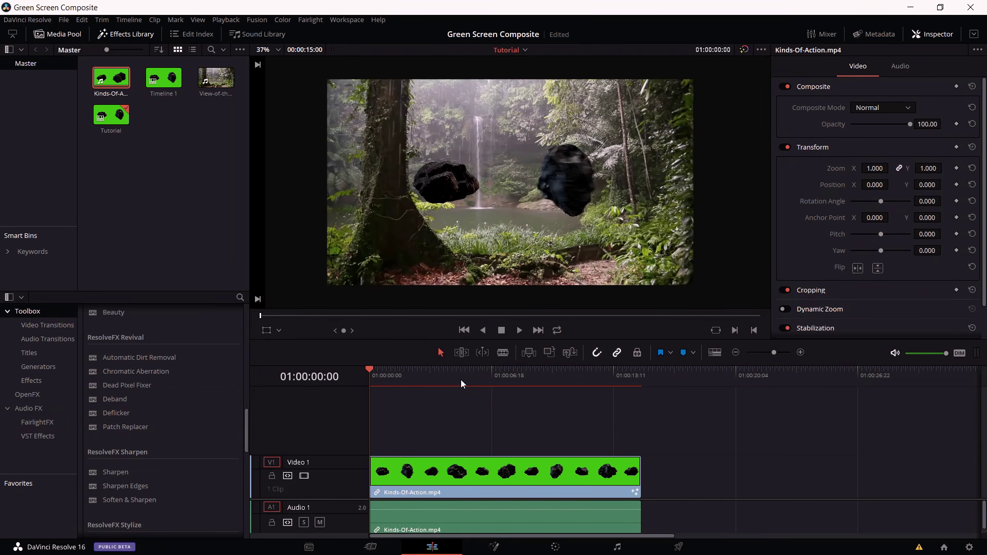
left_click(465, 377)
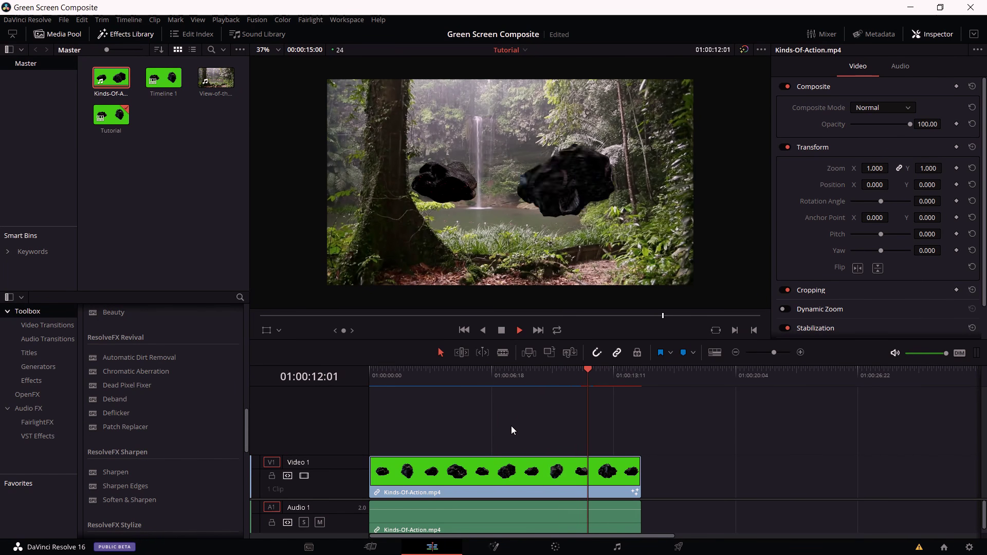
key("space")
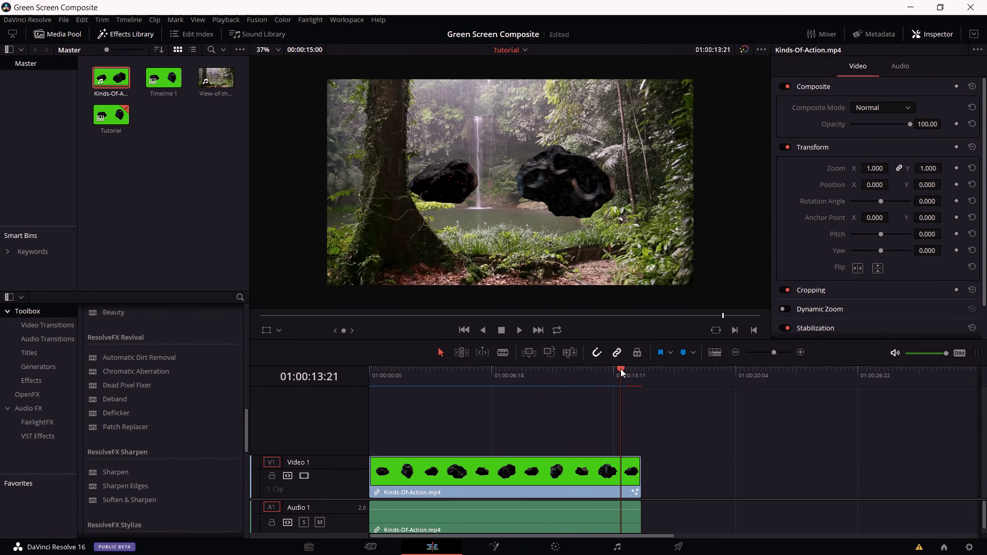